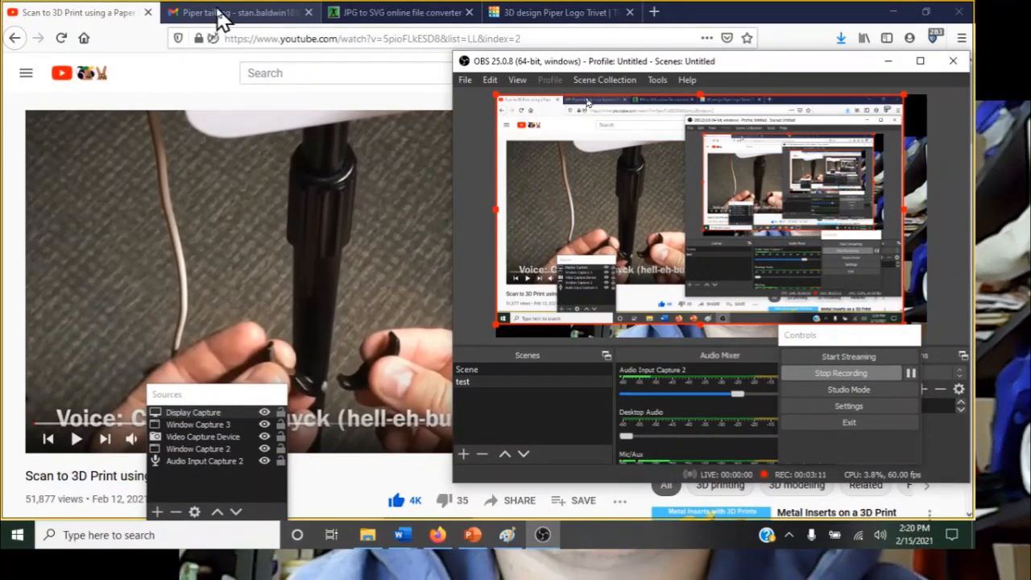
- Switch to the Gmail page and view the scanned Piper logo attachment, piper tail 2 001.jpg
left_click(218, 14)
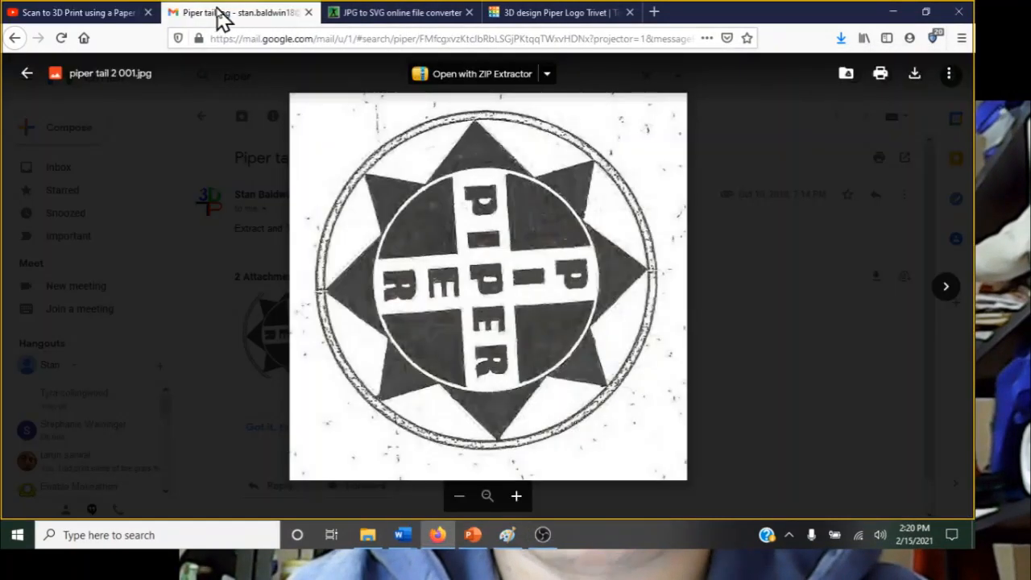
mouse_move(548, 542)
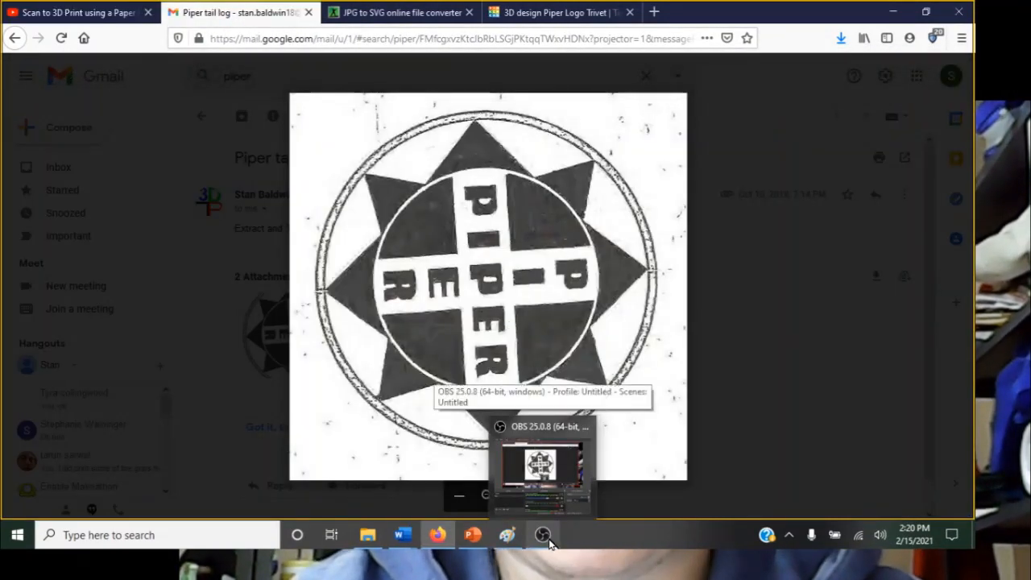
left_click(549, 542)
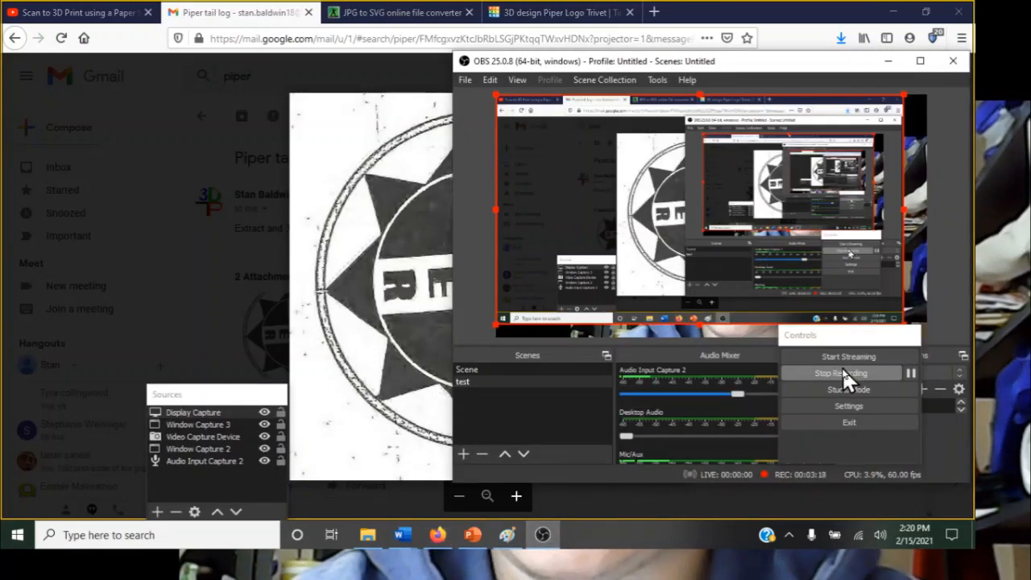
left_click(385, 283)
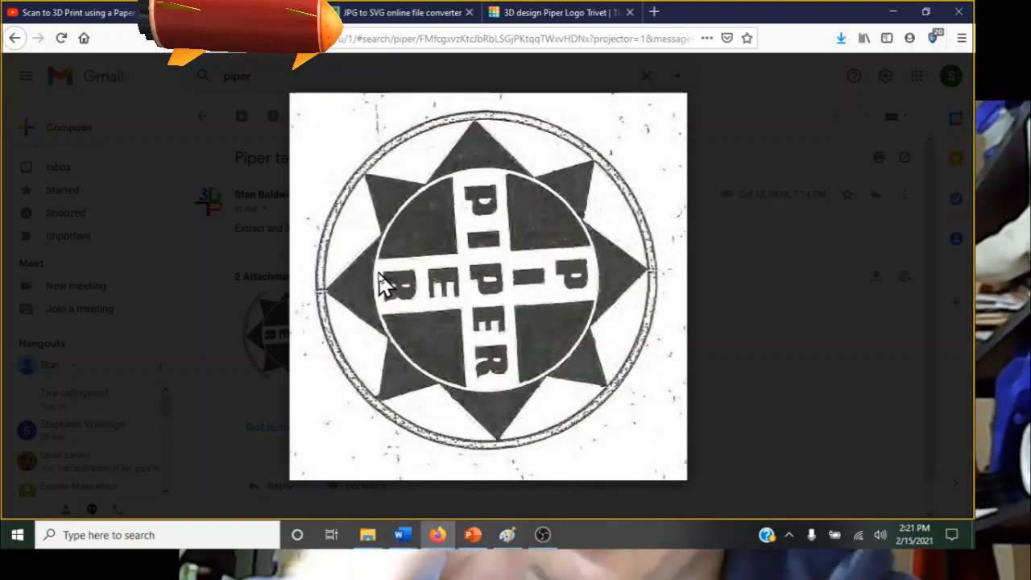
- Switch to Paint and cover the specks above the logo's outer ring with a white rectangle about 192 × 35 px
left_click(505, 536)
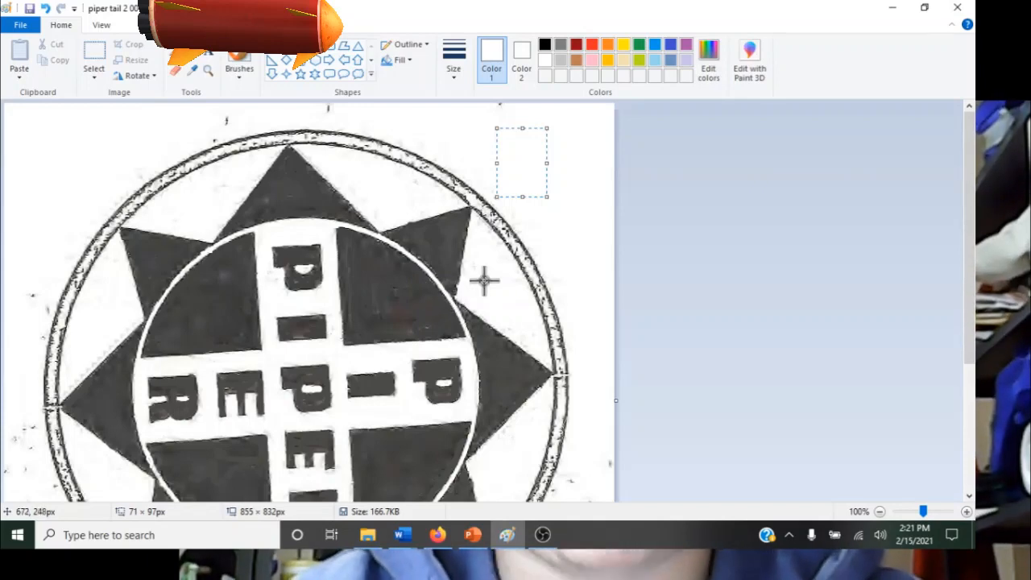
scroll(484, 270, "down", 3)
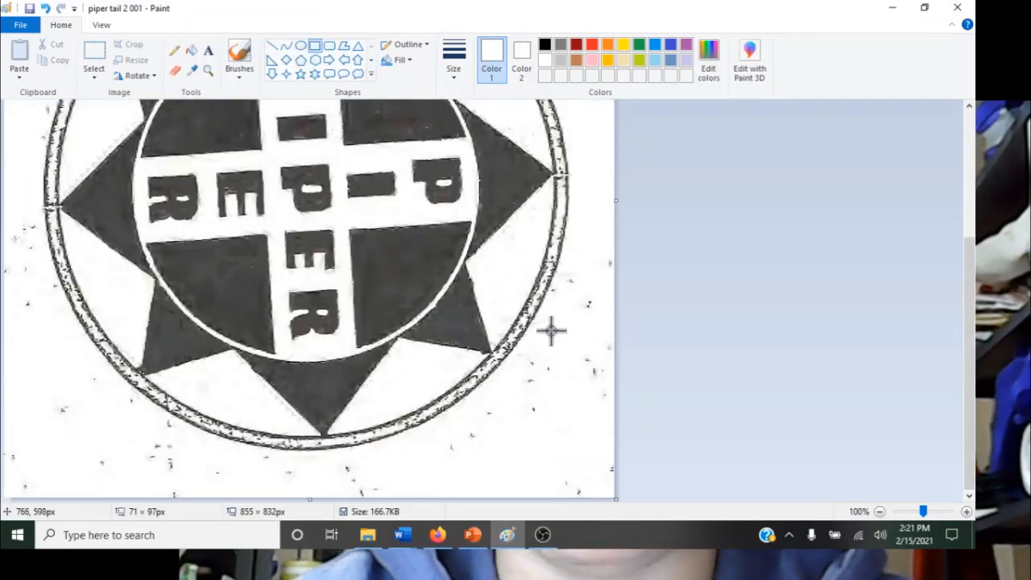
scroll(552, 333, "up", 3)
left_click_drag(352, 124, 214, 100)
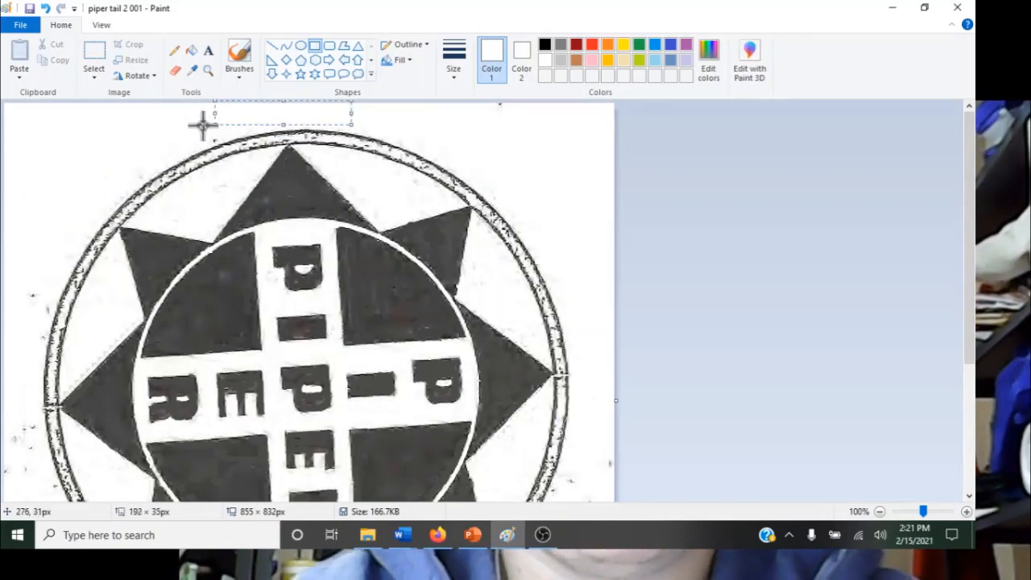
- Sample the background white and cover the left-side specks with rectangles about 50 × 332 px and 263 × 59 px
left_click(193, 72)
left_click(33, 201)
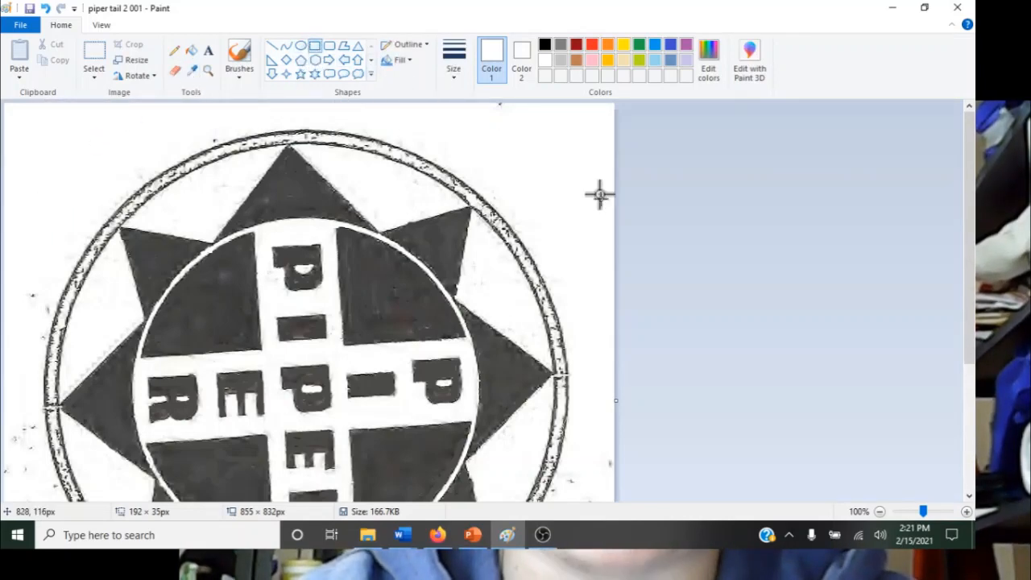
scroll(88, 266, "down", 5)
left_click_drag(42, 322, 4, 99)
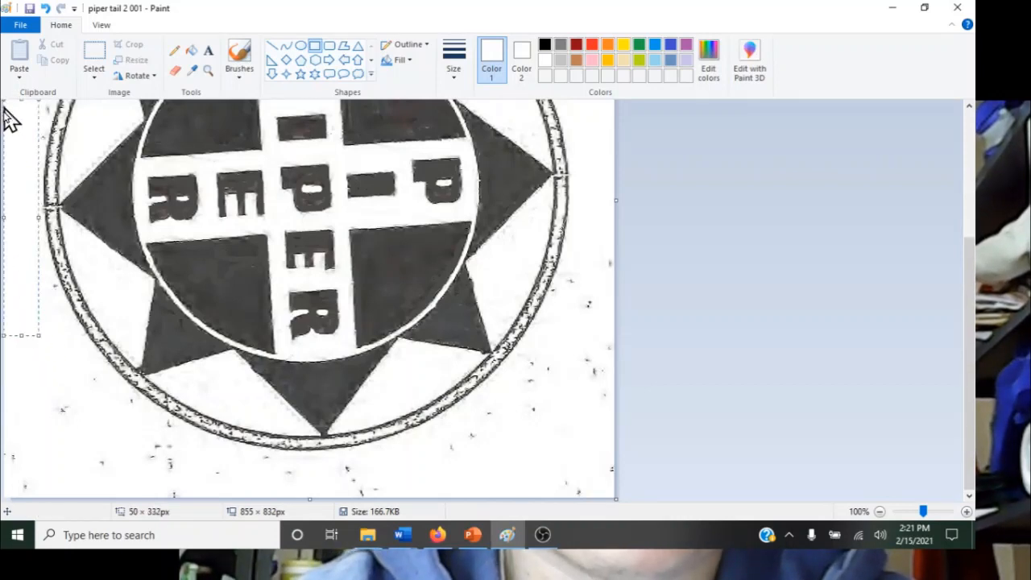
left_click_drag(190, 471, 3, 428)
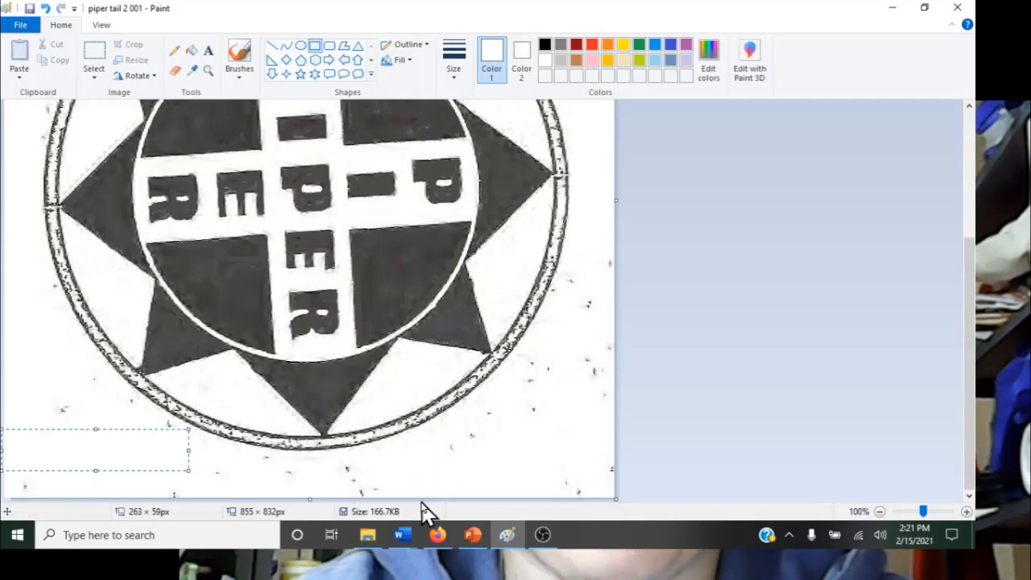
- Mask the specks along the image's bottom edge with a 613 × 57 px white rectangle, and those right of the ring with more rectangles
left_click_drag(605, 494, 159, 453)
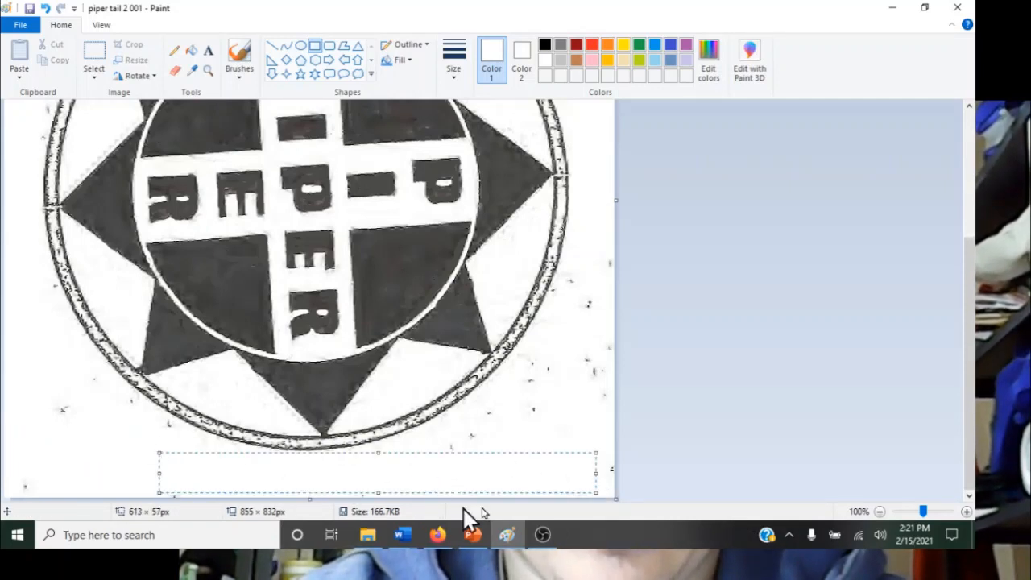
mouse_move(474, 457)
left_mouse_down()
mouse_move(495, 428)
mouse_move(515, 451)
mouse_move(491, 462)
left_mouse_up()
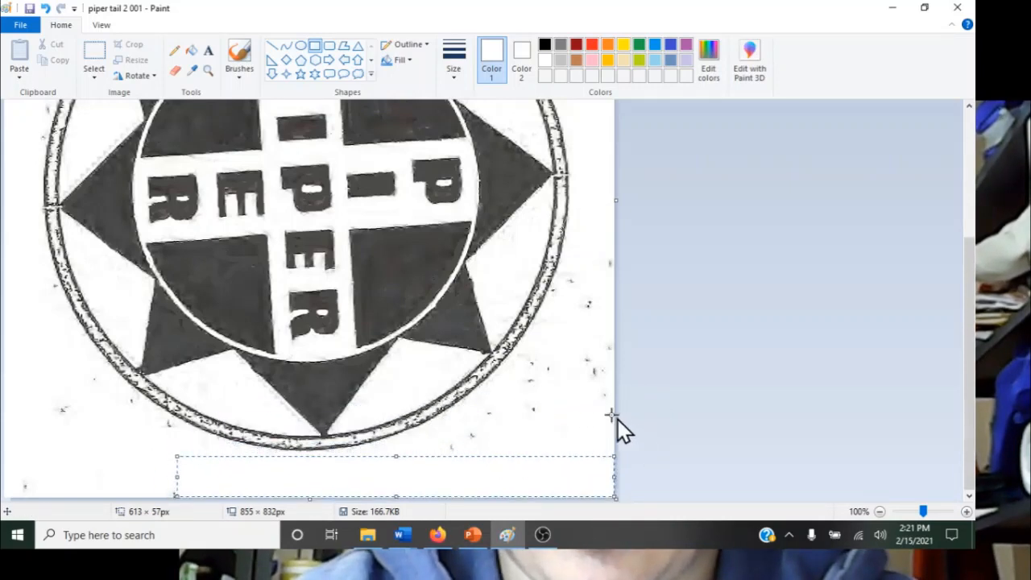
left_click(628, 475)
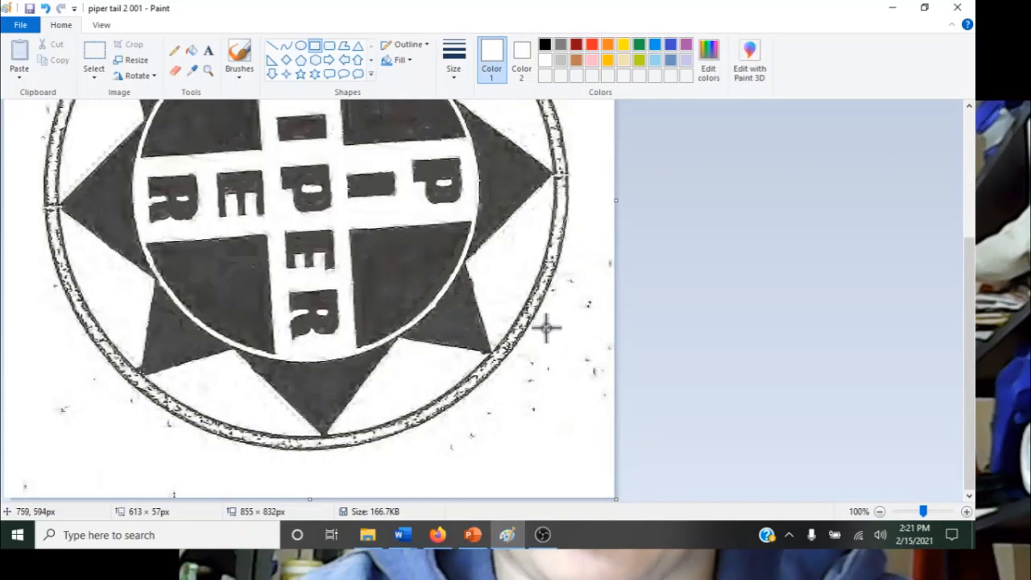
left_click_drag(614, 460, 587, 256)
left_click_drag(548, 454, 543, 358)
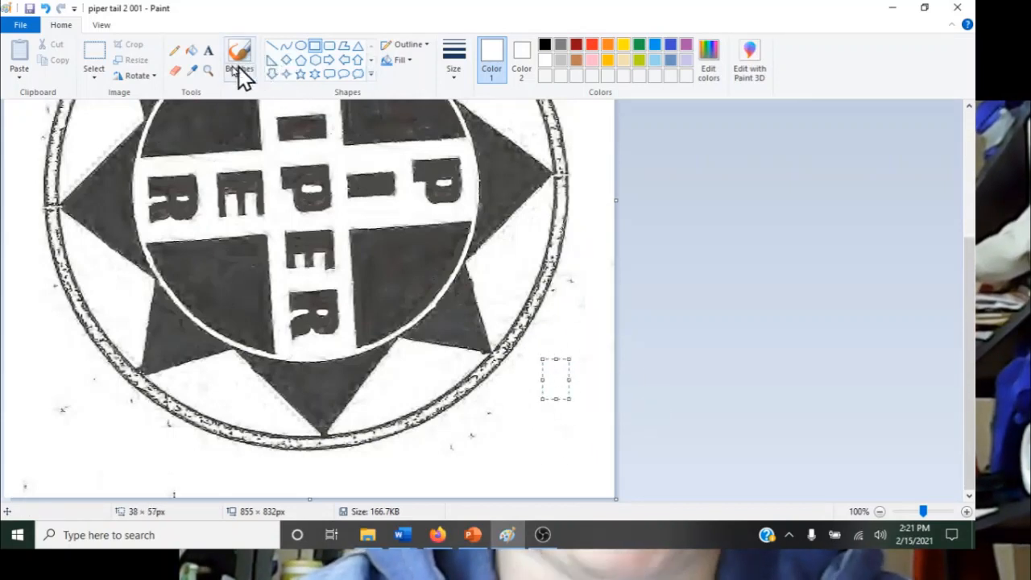
- Sample the logo's dark grey as Color 1 and touch up a quadrant's edge with the basic brush
scroll(396, 290, "up", 2)
scroll(419, 259, "up", 1)
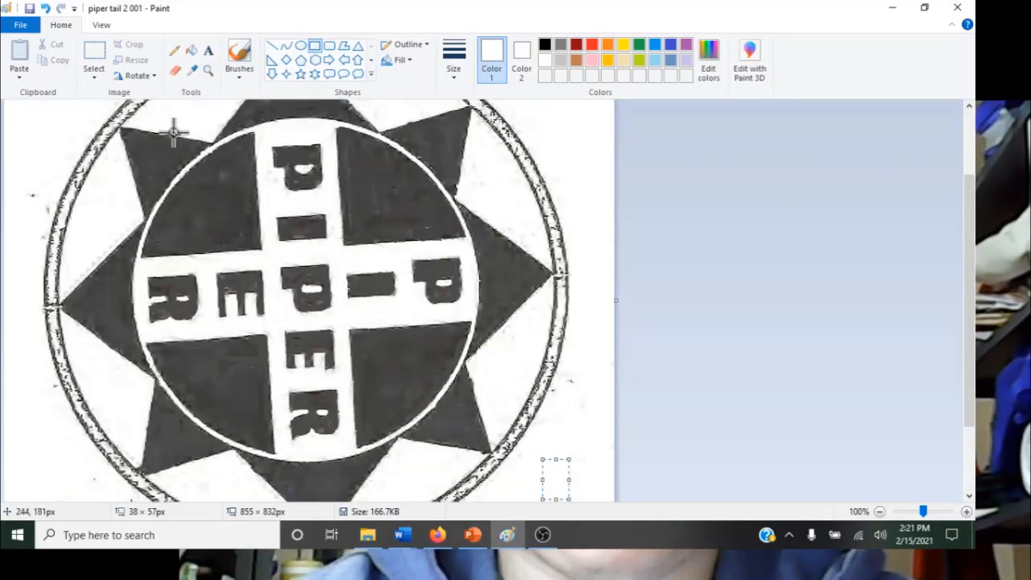
left_click(193, 70)
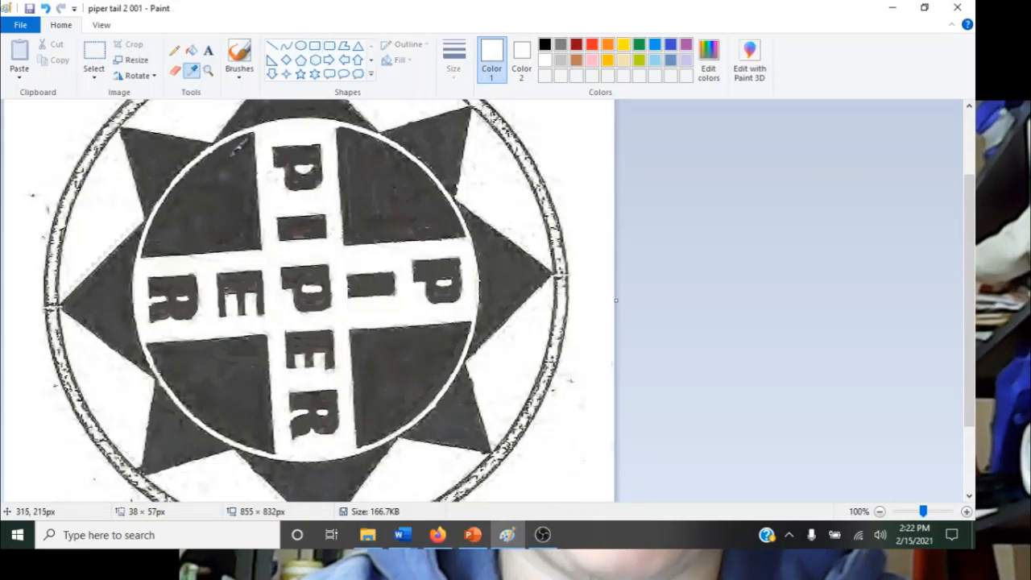
left_click(217, 199)
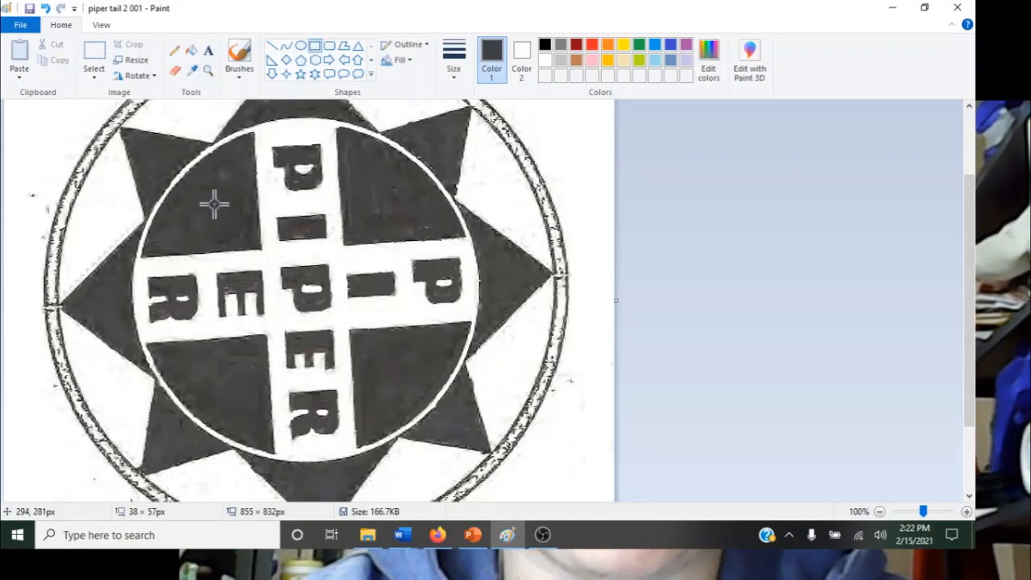
left_click(239, 77)
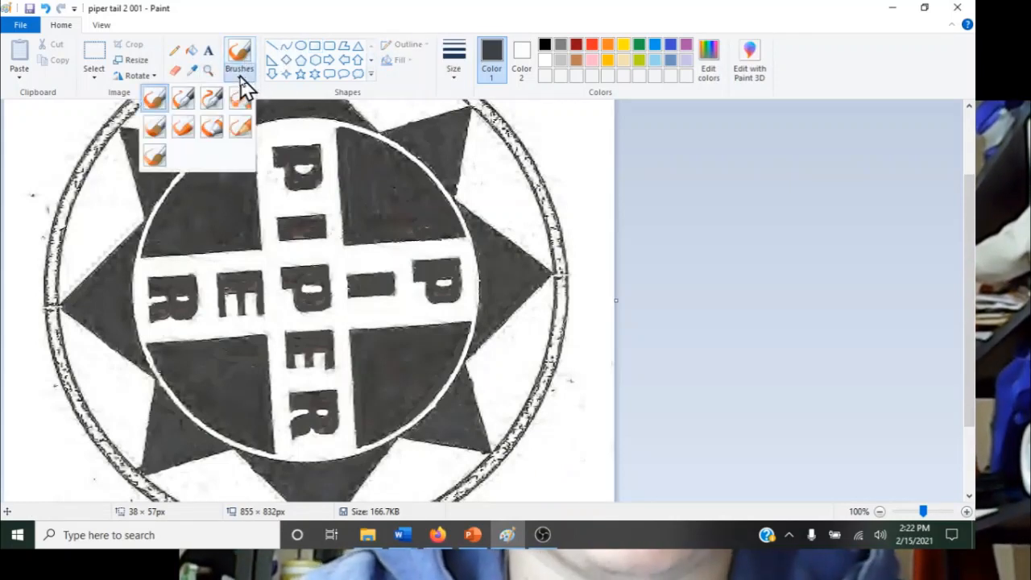
left_click(157, 103)
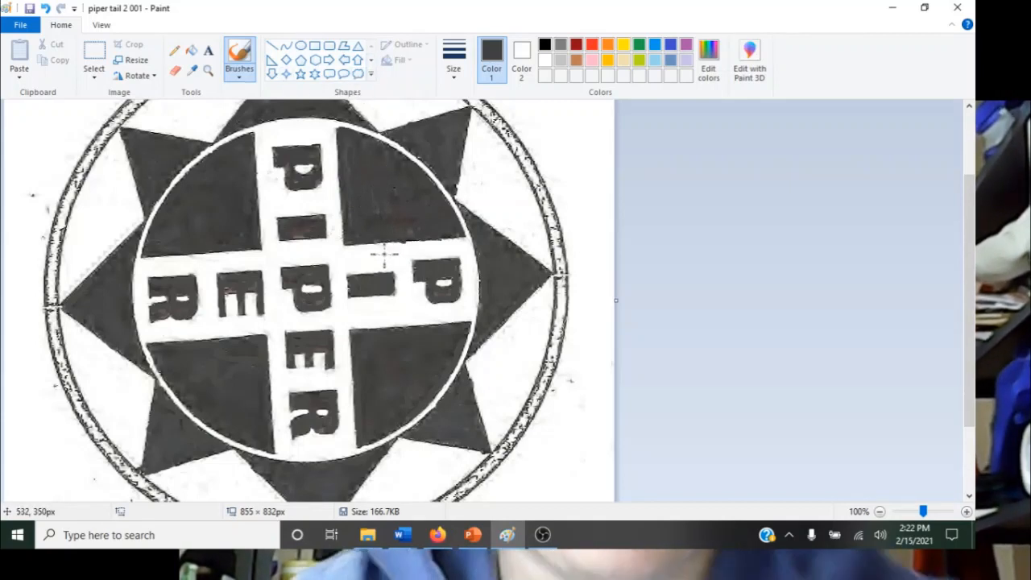
- Try white brush strokes over the logo's upper-right dark quadrant using the sampled background colour, and undo them
left_click(524, 56)
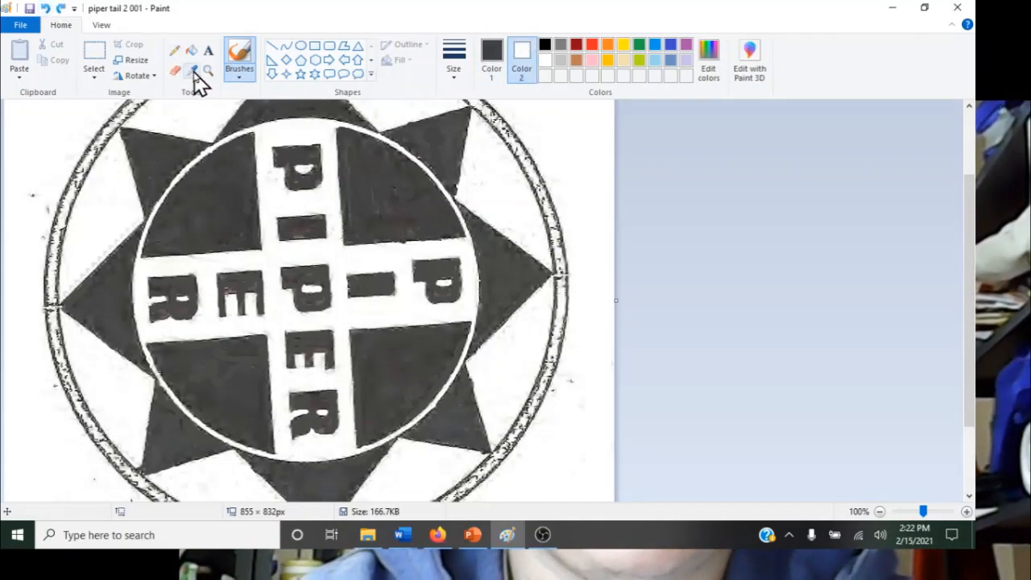
left_click(193, 70)
left_click(390, 253)
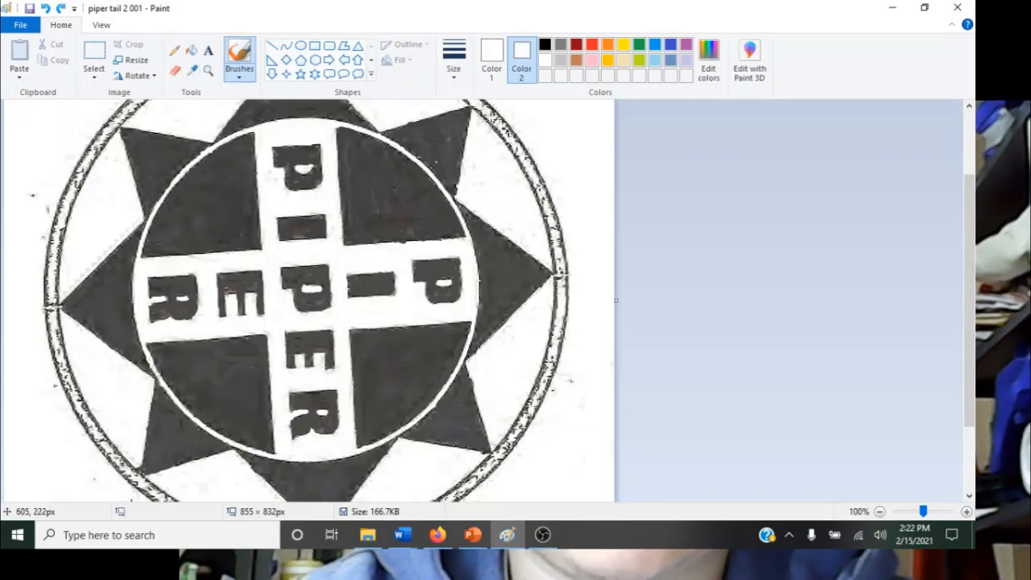
left_click(493, 56)
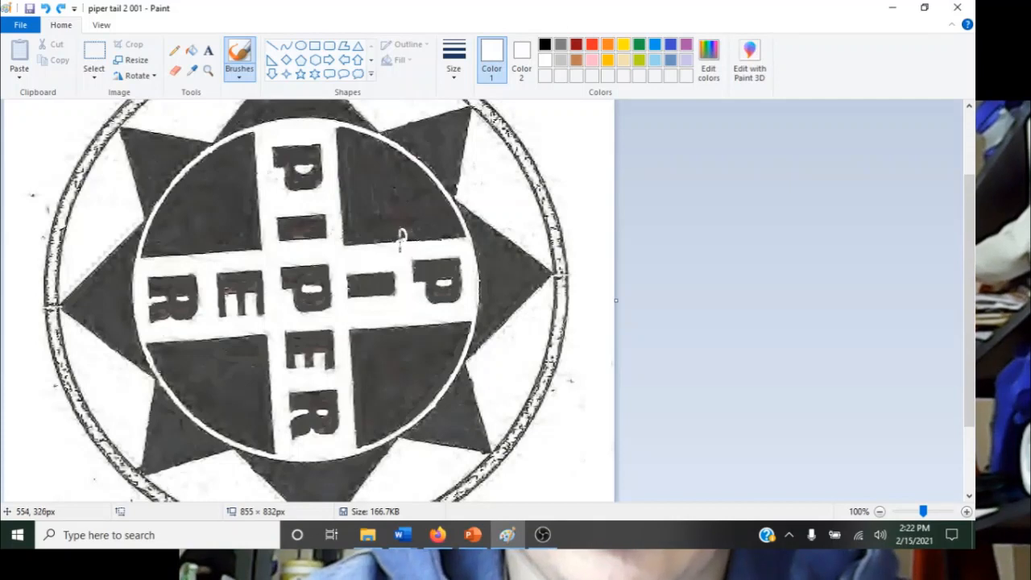
left_click_drag(368, 193, 396, 217)
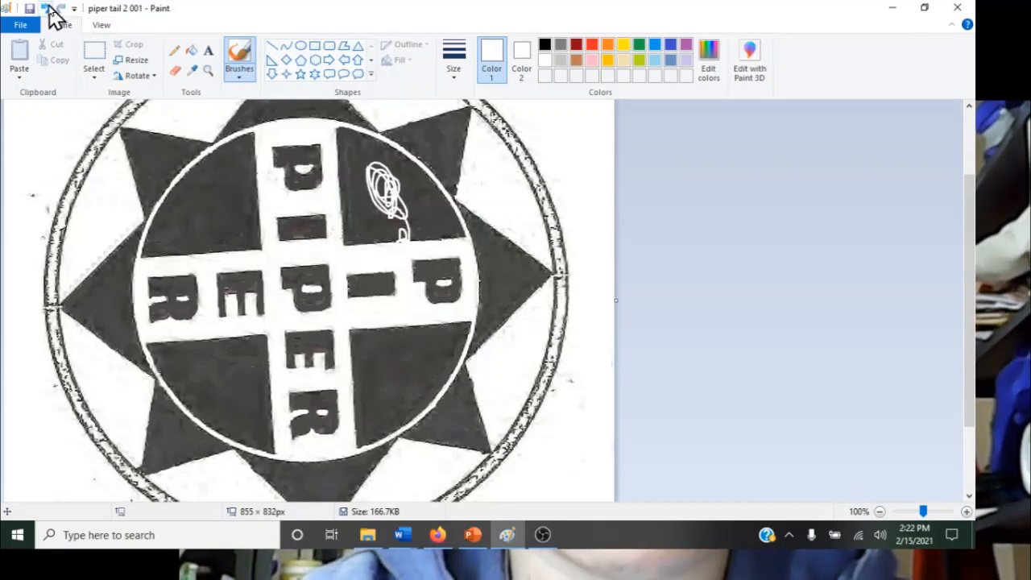
left_click(45, 8)
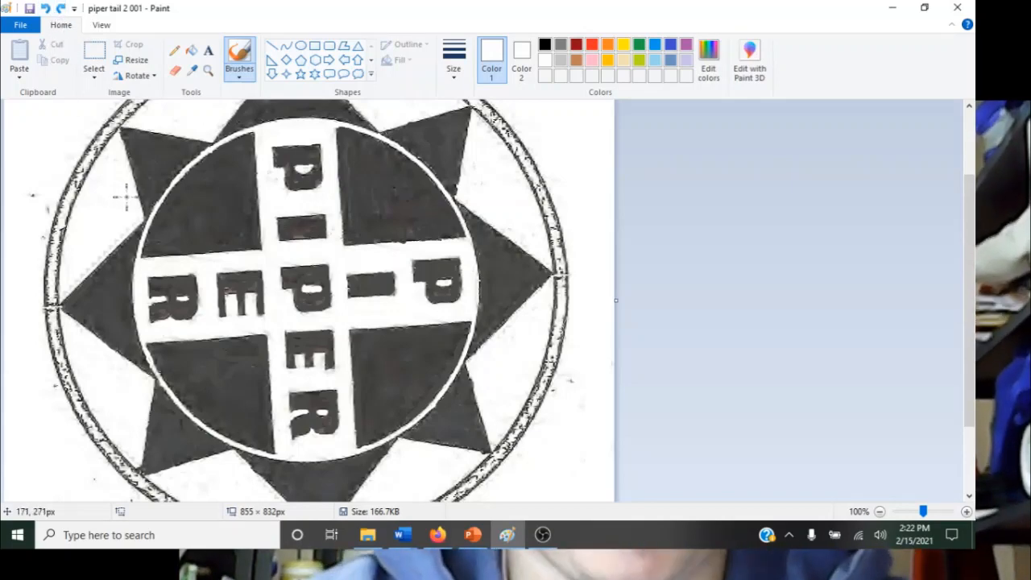
- Switch to the Online-Convert JPG to SVG page and upload piper tail 2 001.jpg from the Downloads folder
left_click(542, 535)
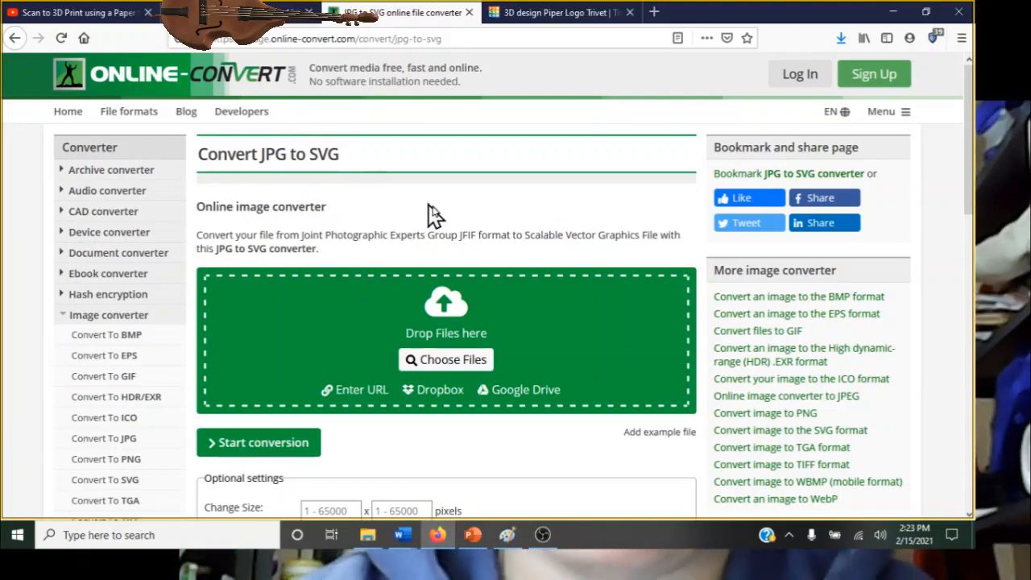
scroll(468, 272, "down", 10)
scroll(465, 262, "up", 10)
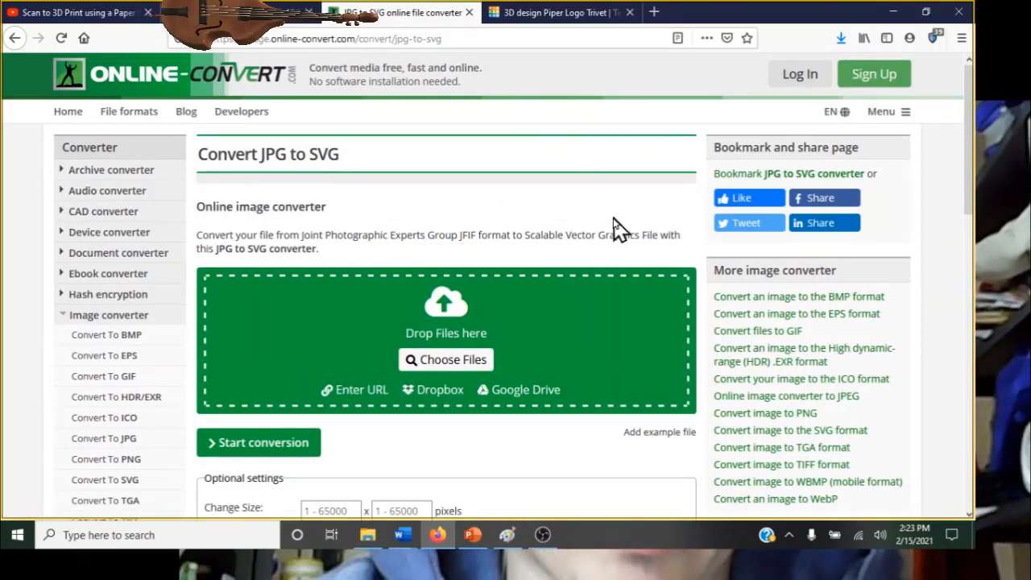
scroll(588, 226, "down", 3)
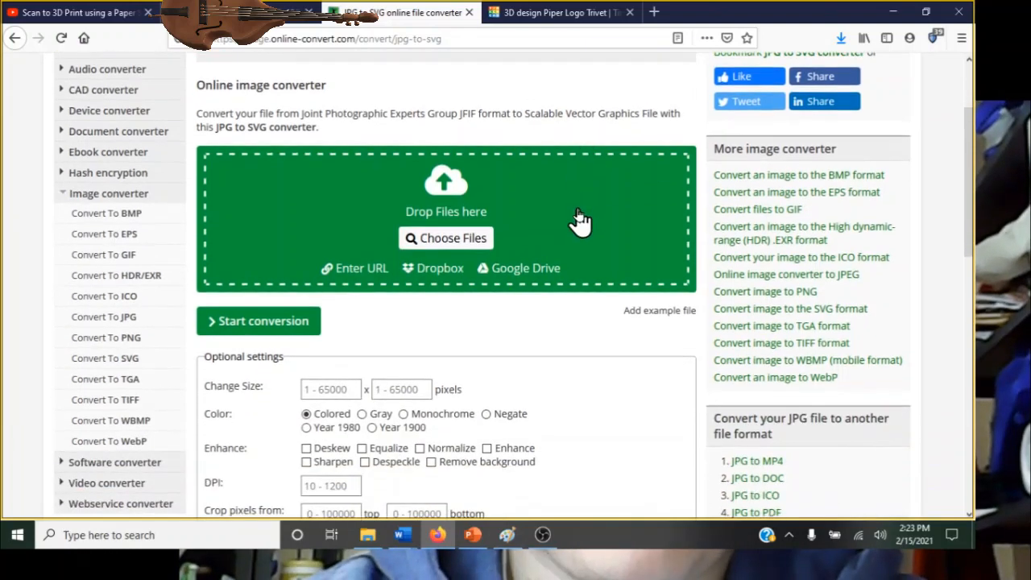
left_click(488, 238)
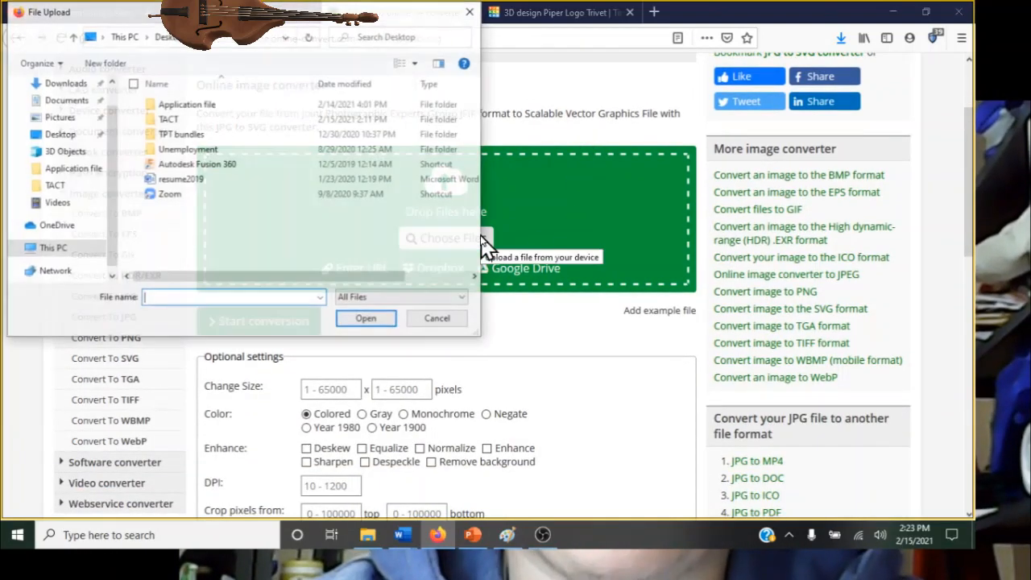
left_click(67, 136)
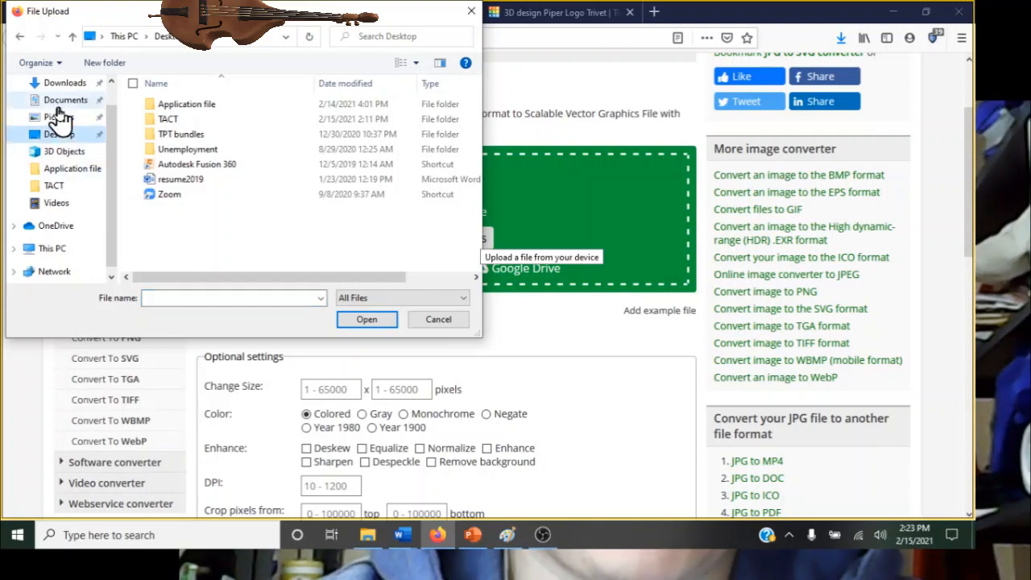
left_click(63, 100)
left_click(62, 84)
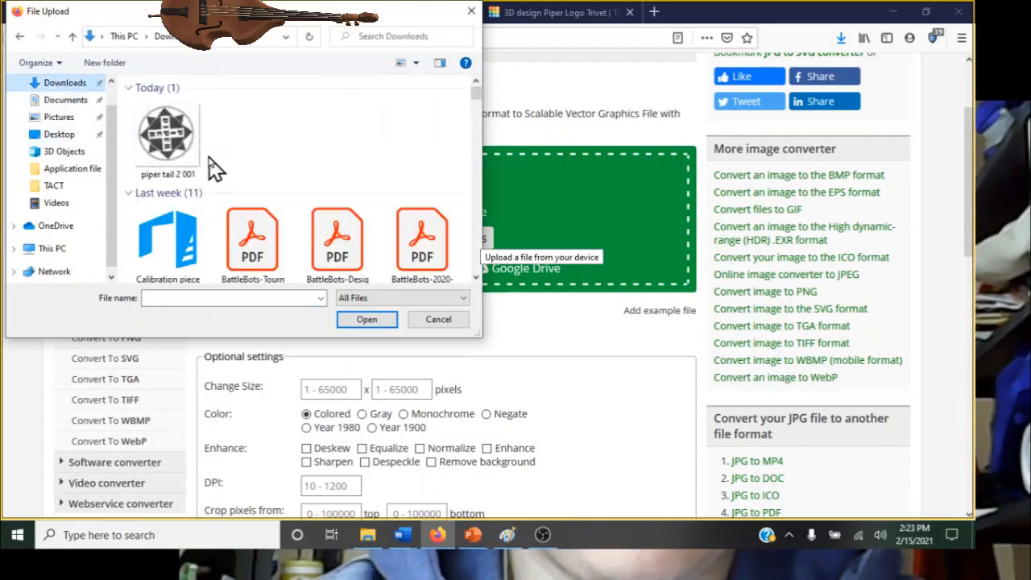
double_click(189, 157)
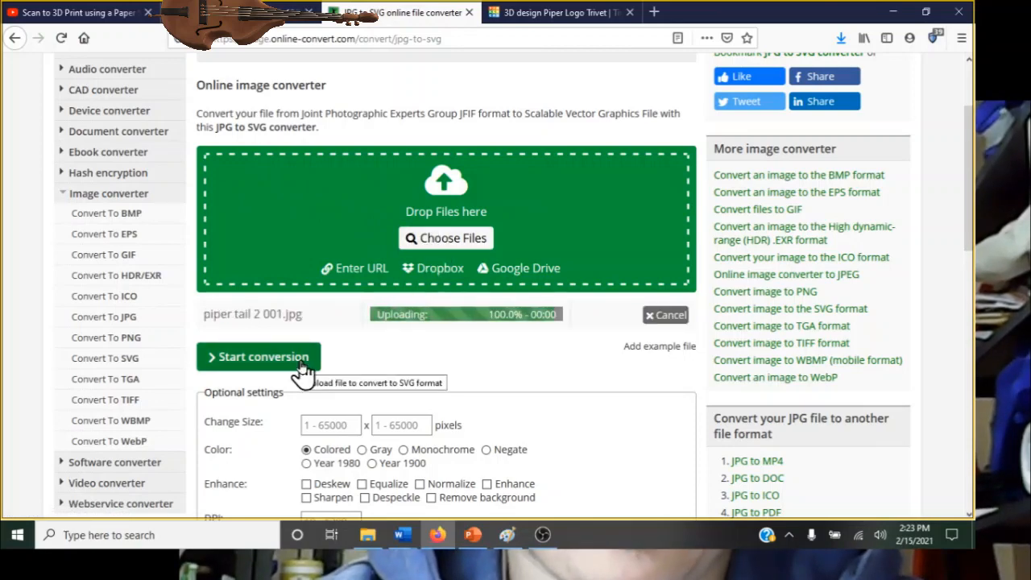
- Convert the uploaded logo image to SVG and save piper tail 2 001.svg to the computer
left_click(305, 364)
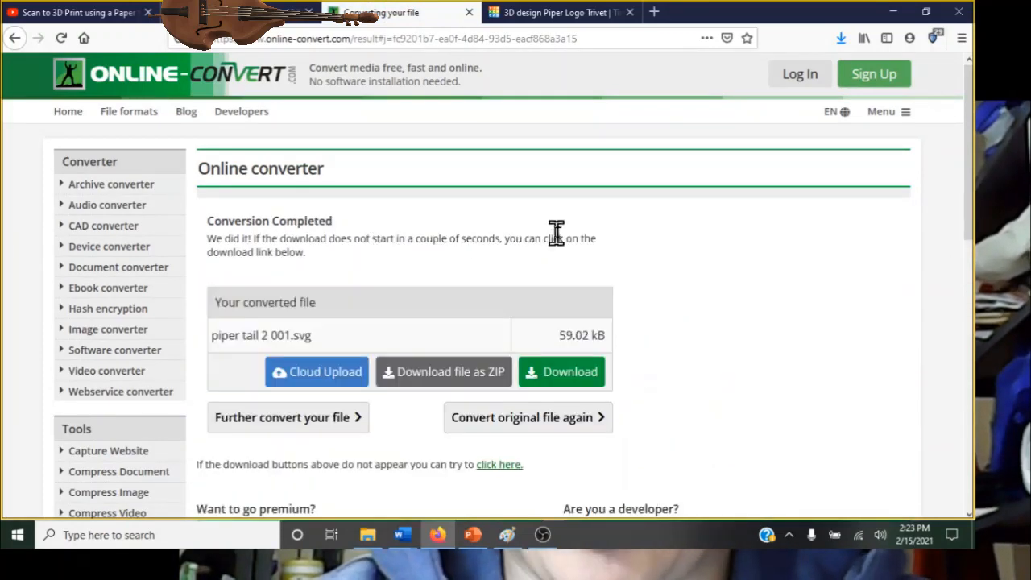
left_click(586, 378)
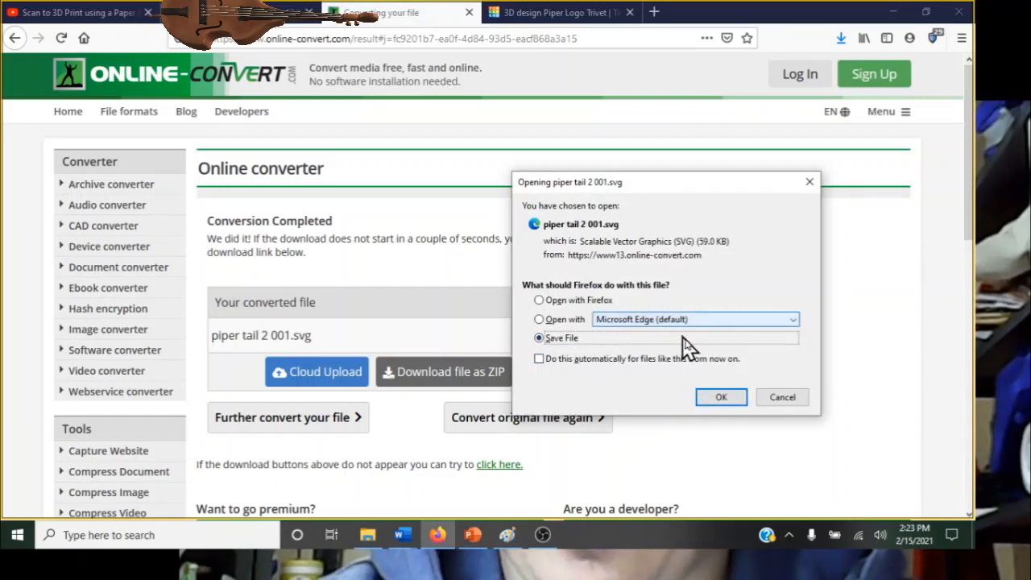
left_click(721, 398)
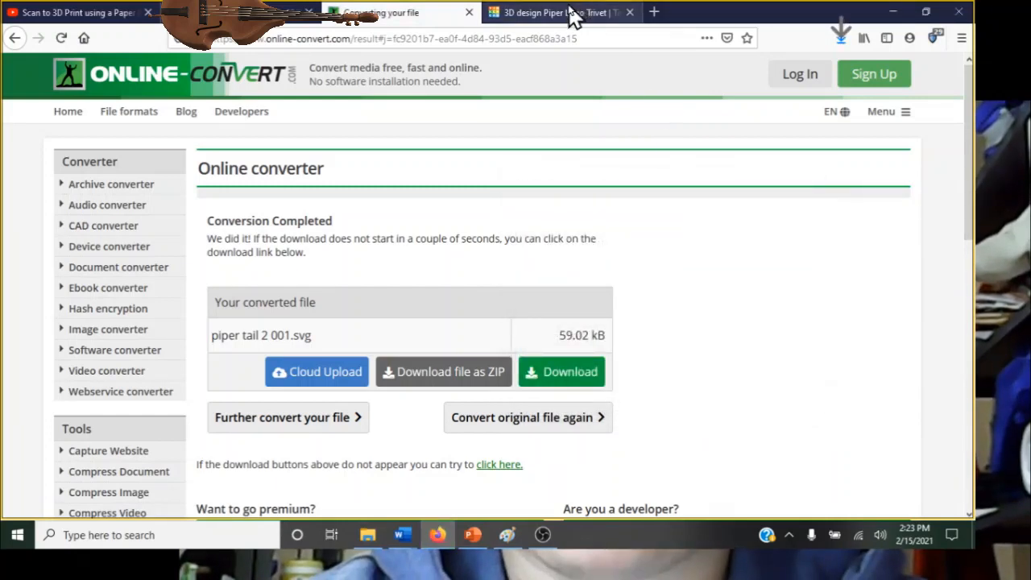
- Switch to the Piper Logo Trivet design in Tinkercad and import piper tail 2 001.svg from the Downloads folder at a scale of 20
left_click(556, 13)
scroll(592, 246, "down", 8)
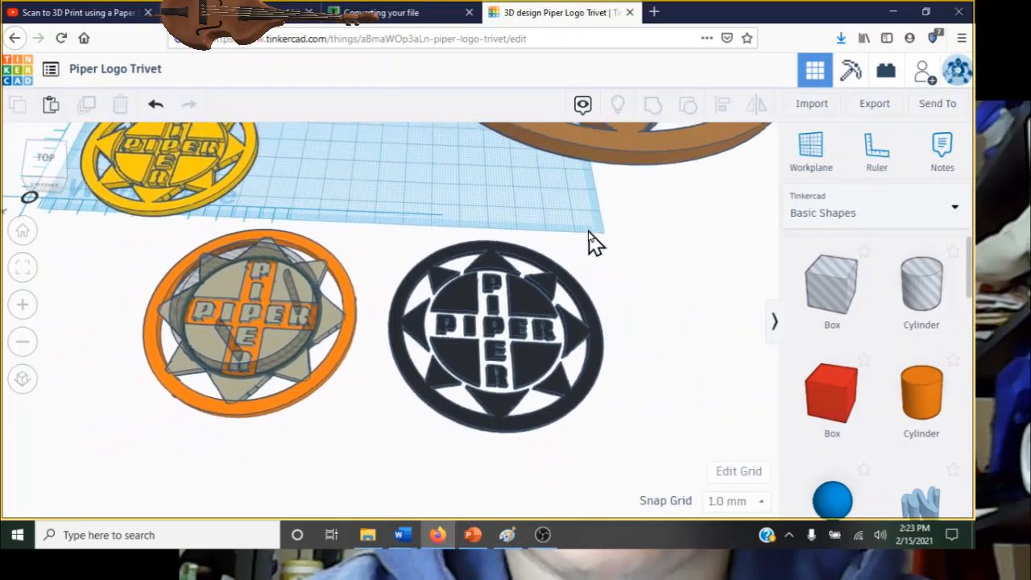
scroll(590, 238, "down", 3)
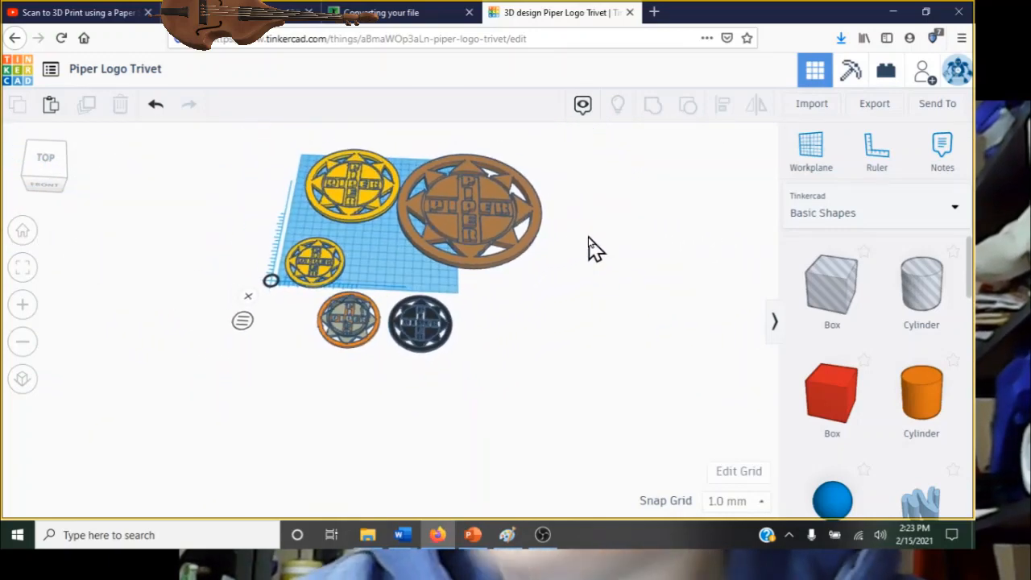
scroll(589, 242, "up", 4)
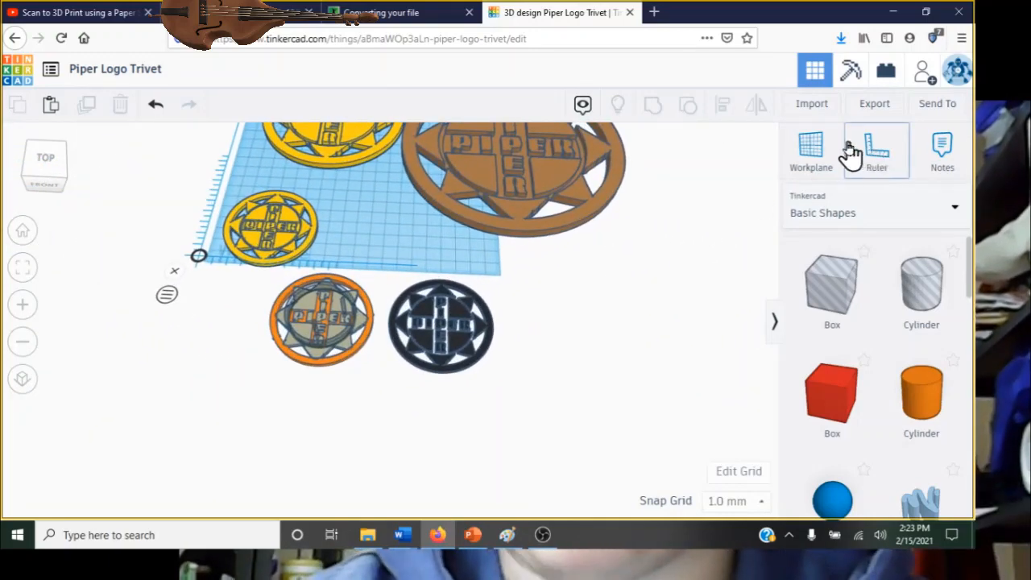
left_click(820, 107)
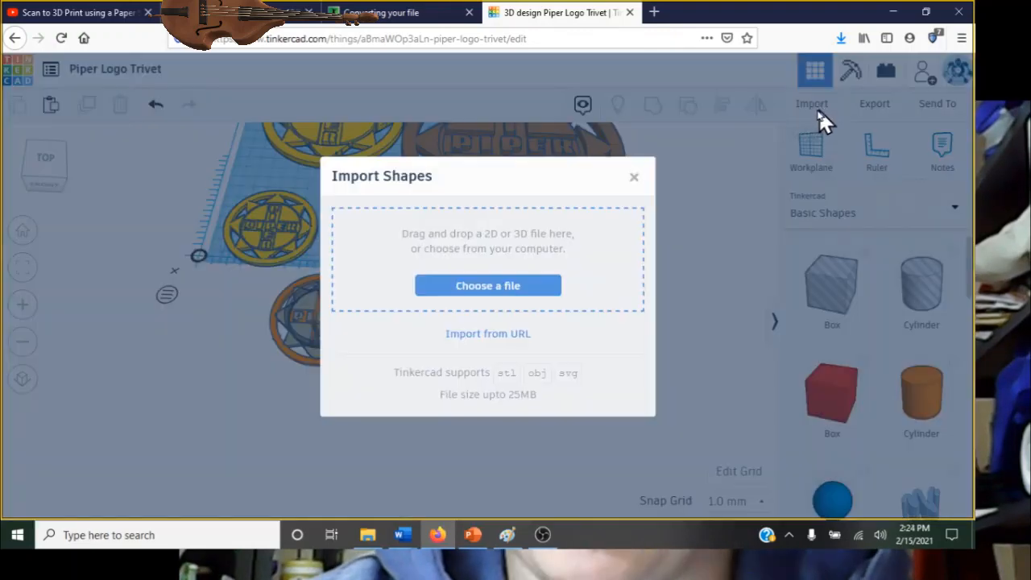
left_click(508, 288)
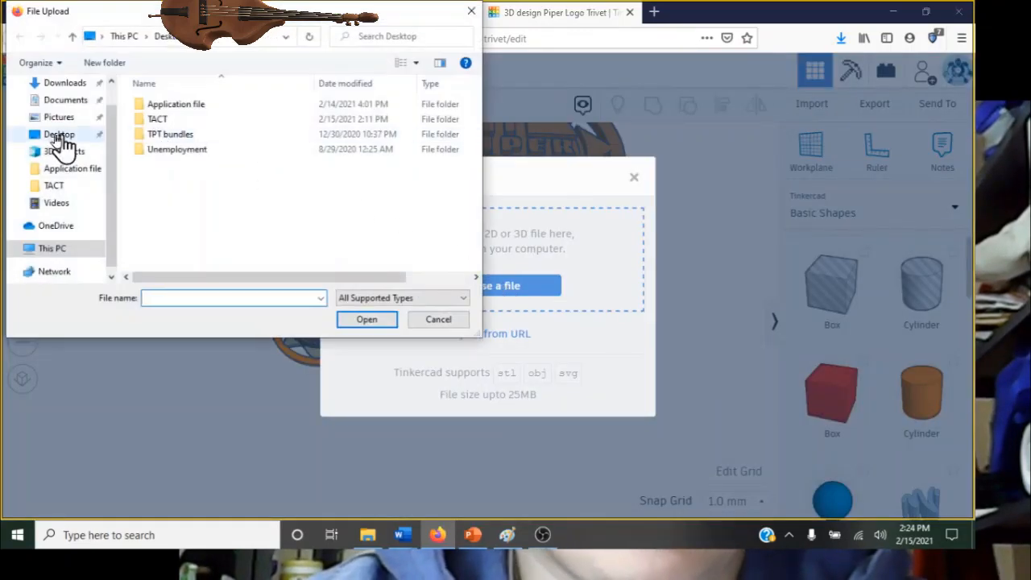
left_click(64, 85)
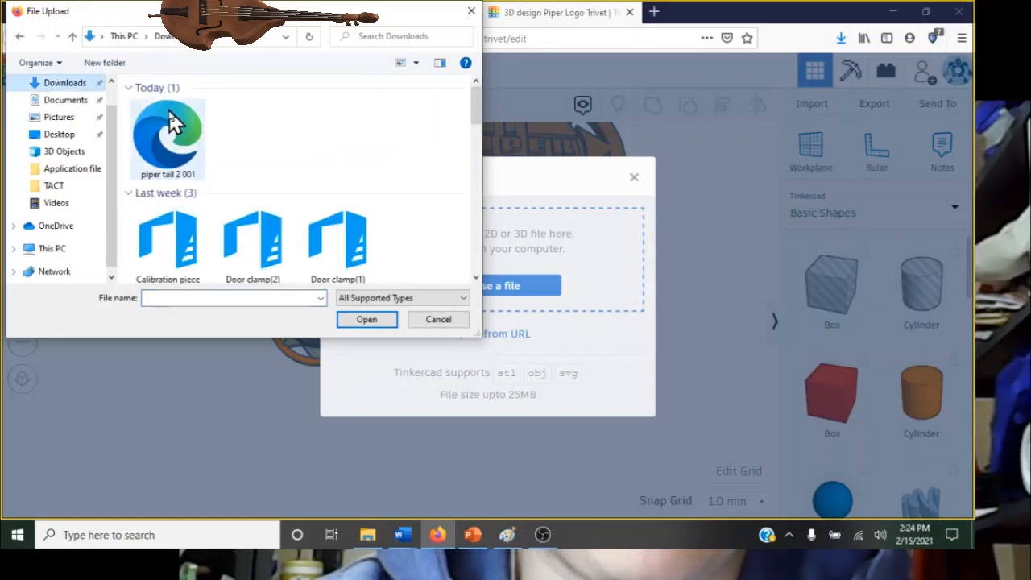
double_click(168, 113)
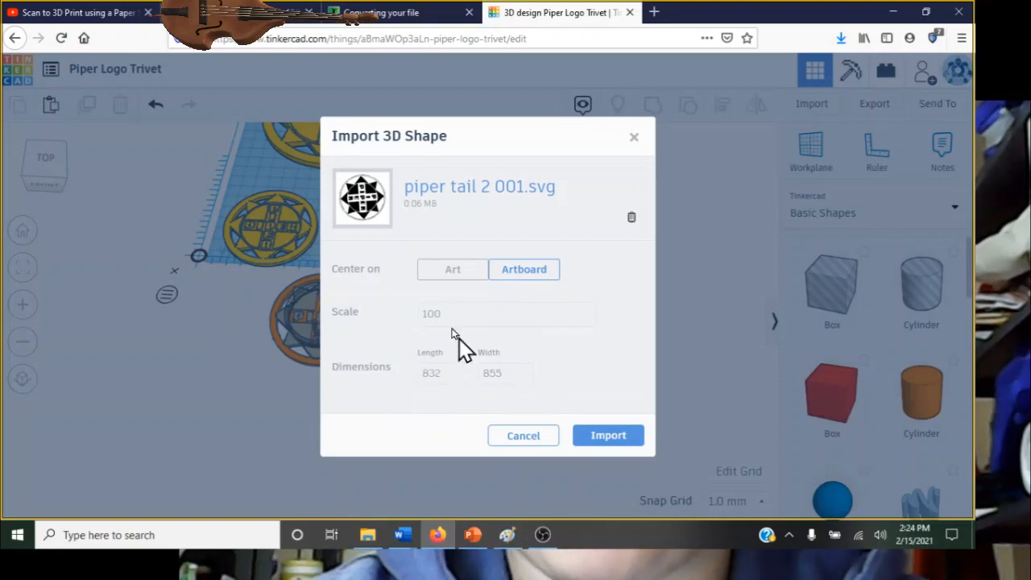
double_click(438, 315)
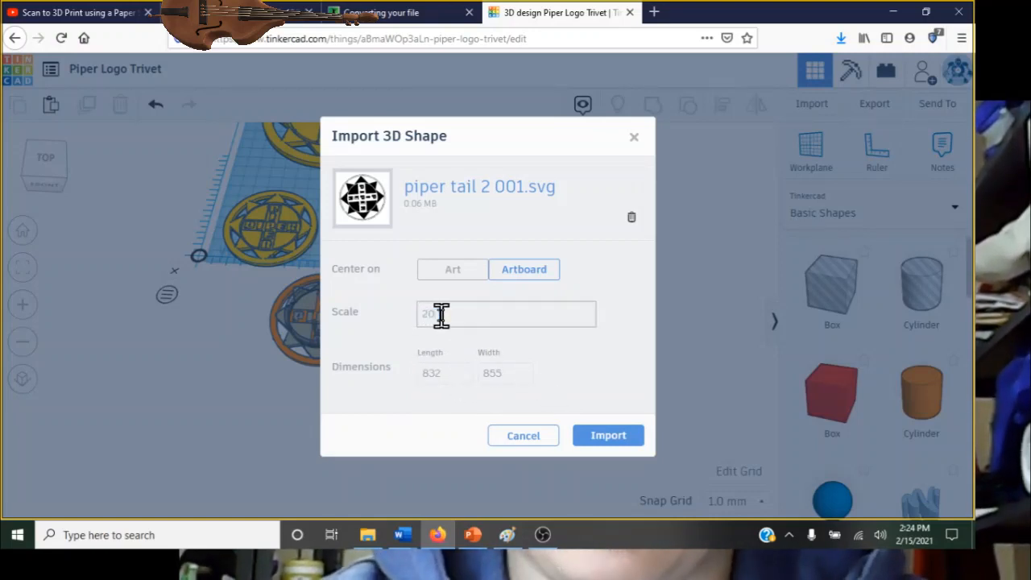
left_click(606, 435)
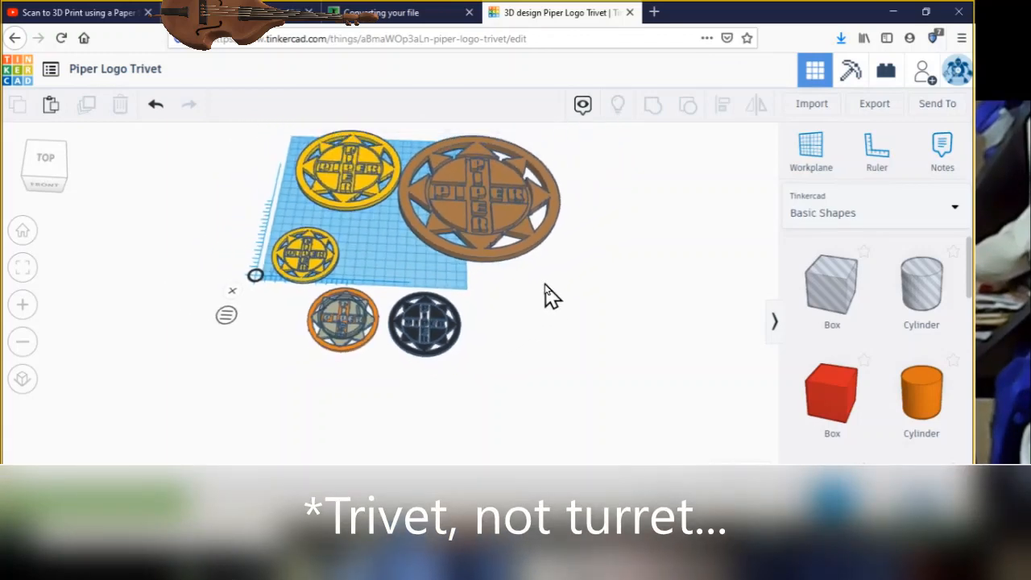
- Move the imported logo off the workplane beside the small black trivet and rotate it 90° in the plane
left_click_drag(392, 211, 608, 359)
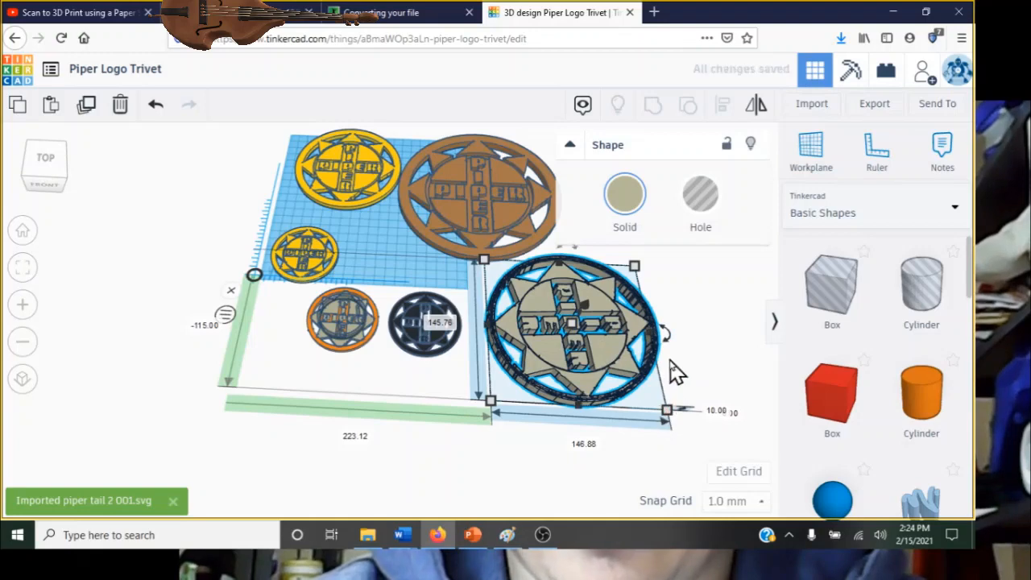
mouse_move(669, 348)
left_click_drag(667, 339, 552, 208)
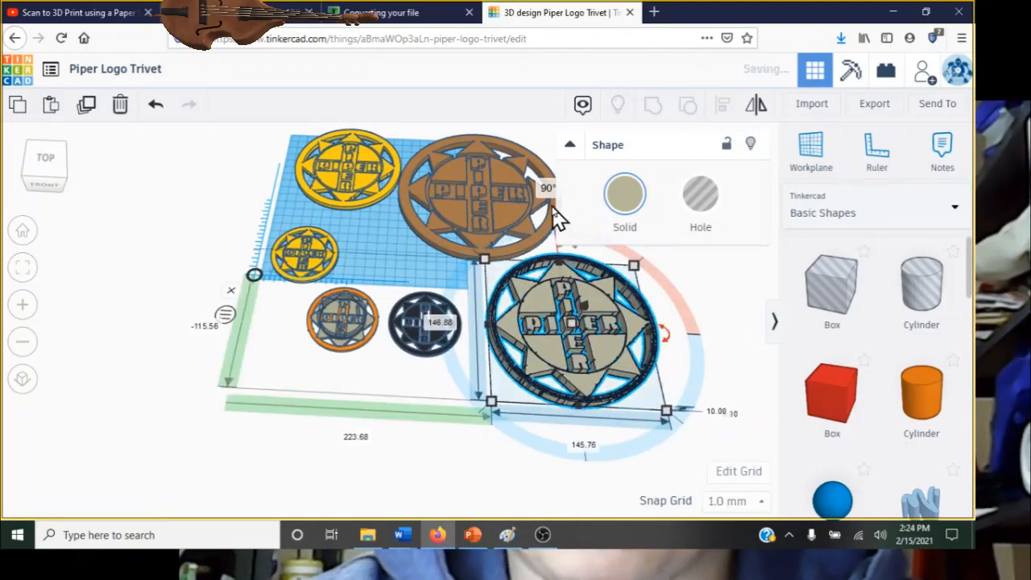
- Examine the imported logo from above, and compare it with the layered construction of the small orange-ringed trivet
left_click(23, 273)
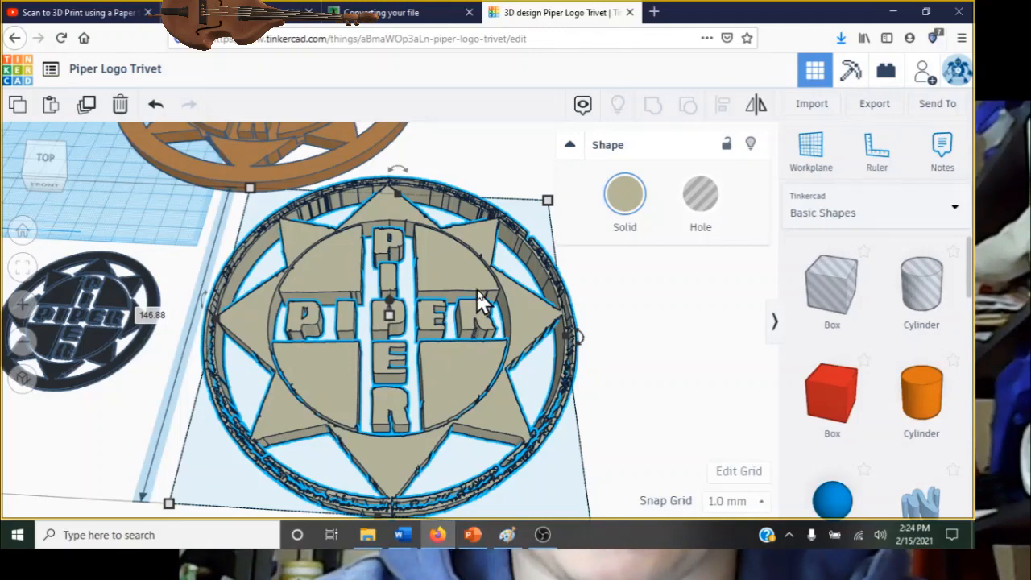
right_click_drag(447, 248, 458, 336)
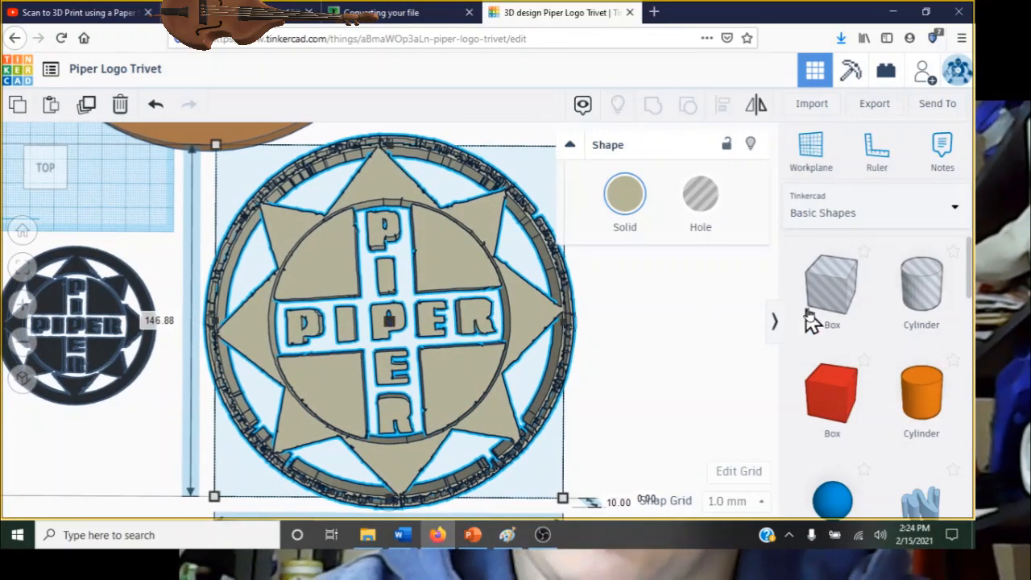
scroll(516, 298, "down", 5)
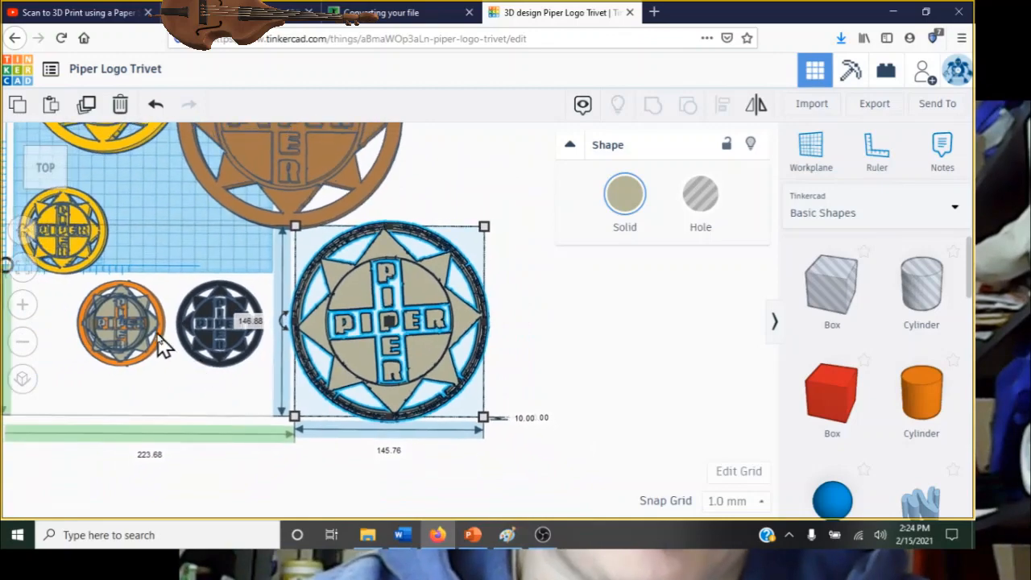
left_click(121, 331)
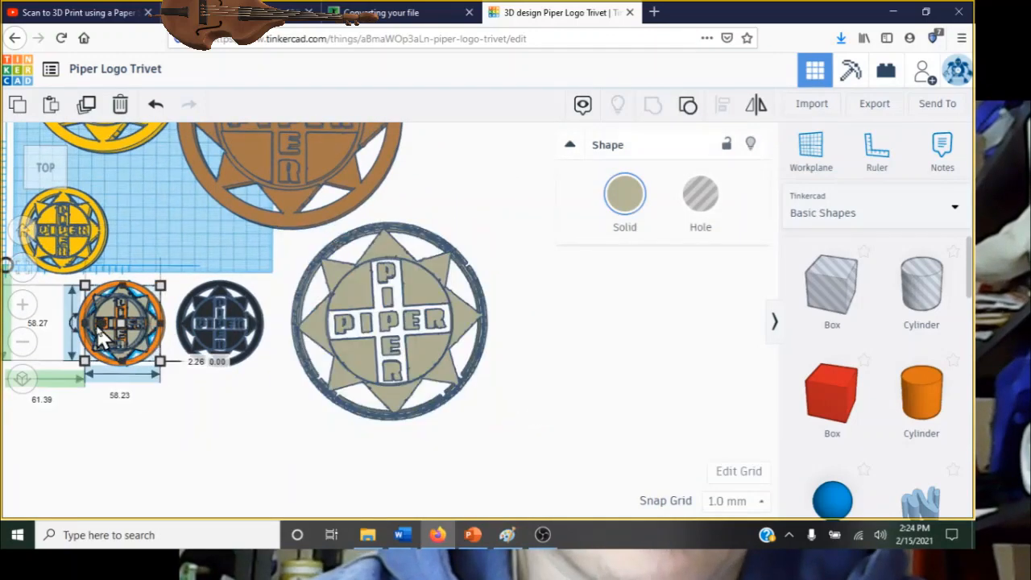
left_click(23, 270)
right_click_drag(349, 437, 339, 355)
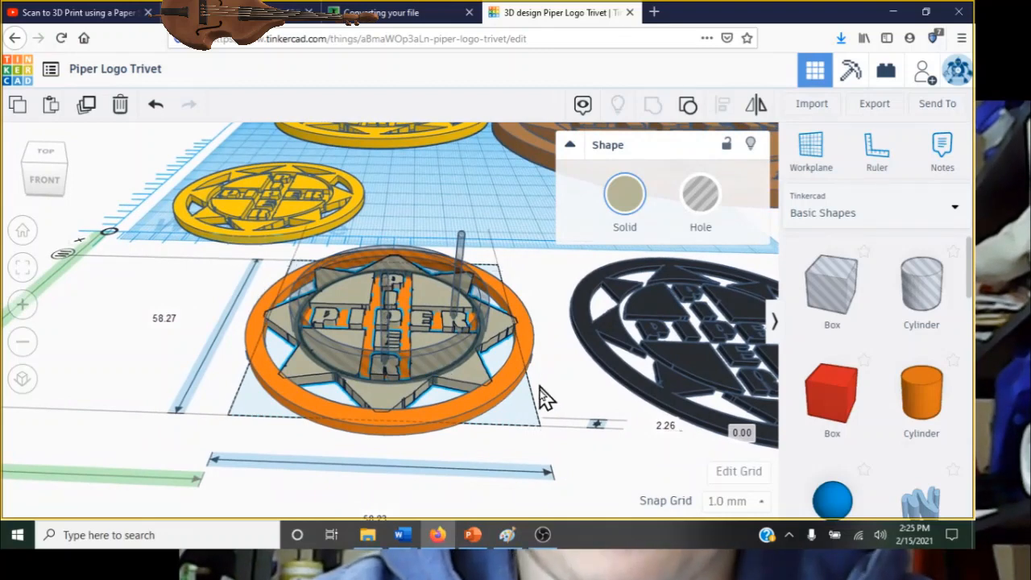
right_click_drag(548, 391, 553, 426)
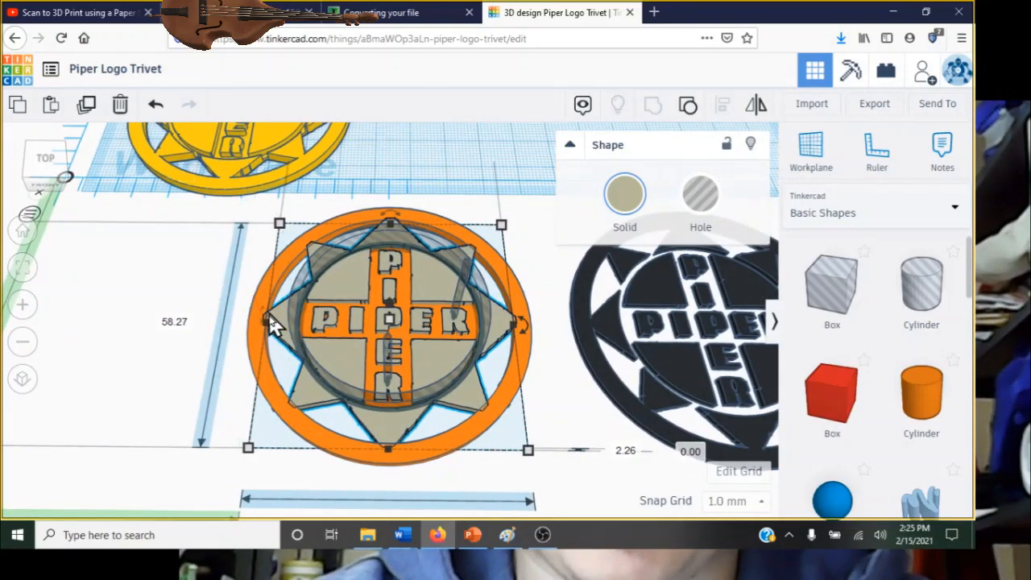
mouse_move(413, 334)
right_mouse_down()
mouse_move(398, 272)
mouse_move(415, 346)
right_mouse_up()
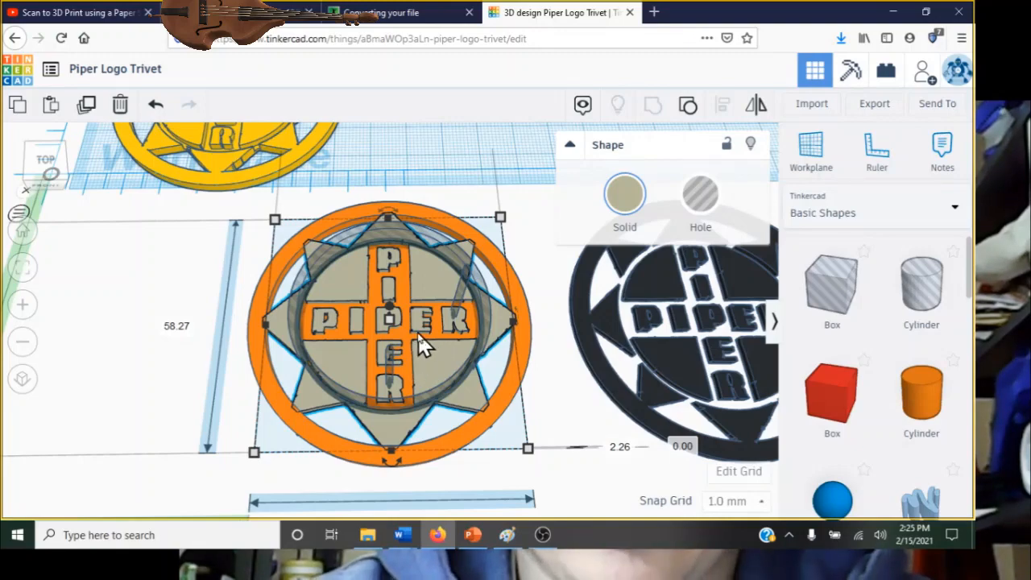
scroll(426, 344, "down", 3)
scroll(421, 342, "down", 5)
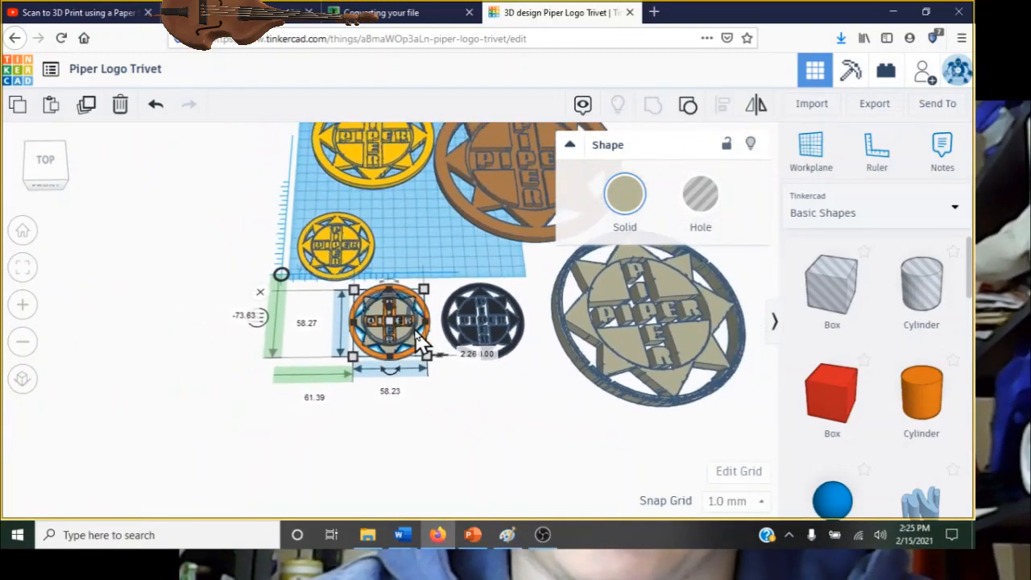
- Inspect the imported logo's outer ring, star points and lettering up close against the small finished trivets
scroll(545, 326, "up", 5)
key("Escape")
left_click(632, 335)
left_click(23, 269)
right_click_drag(363, 324, 380, 432)
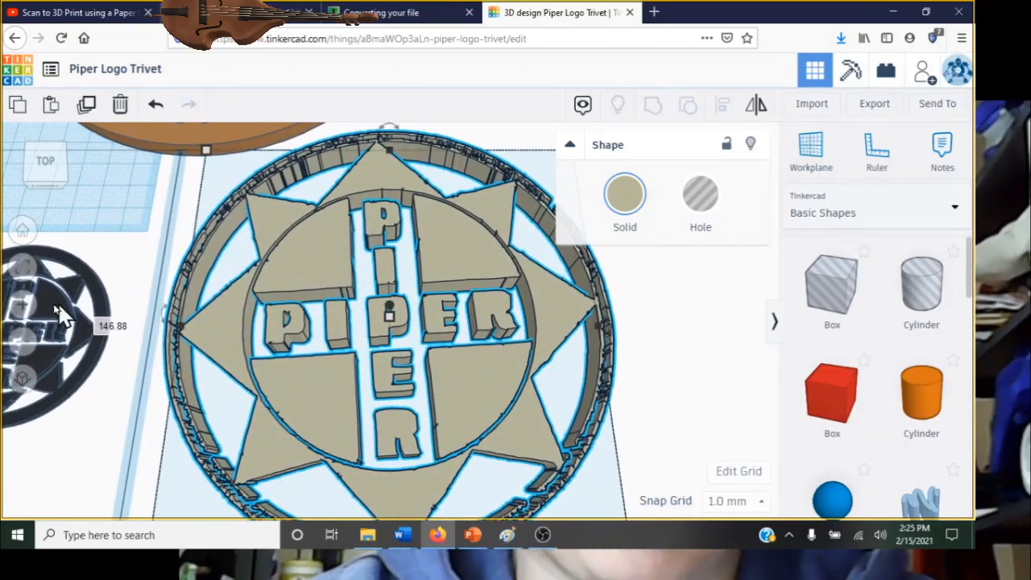
left_click(32, 353)
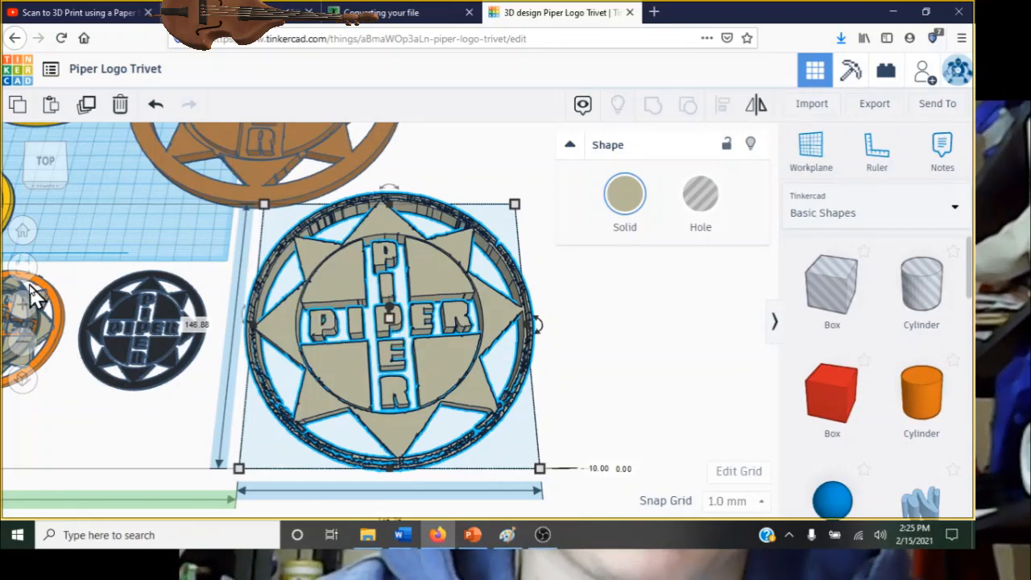
scroll(121, 361, "down", 4)
scroll(128, 356, "up", 3)
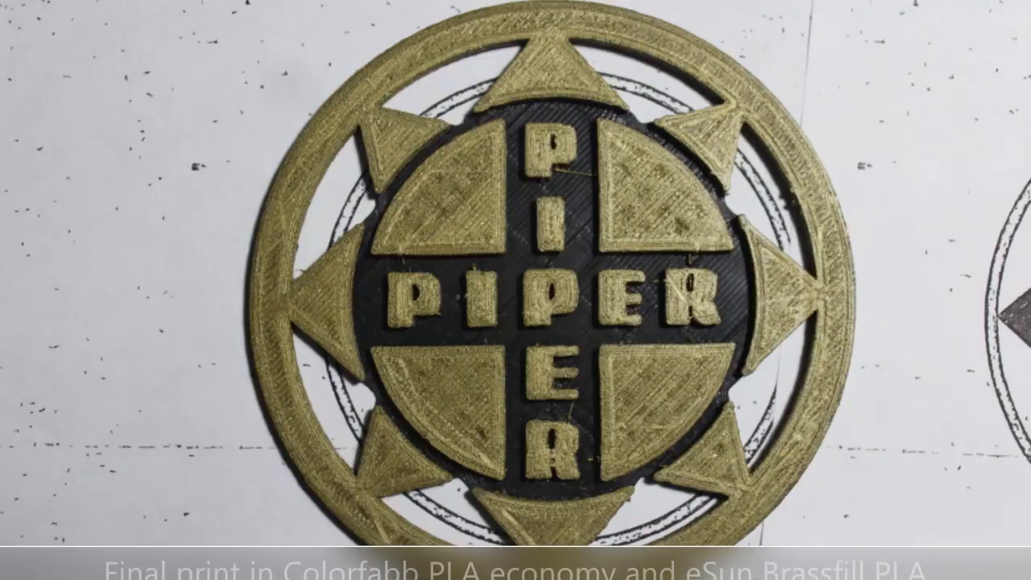